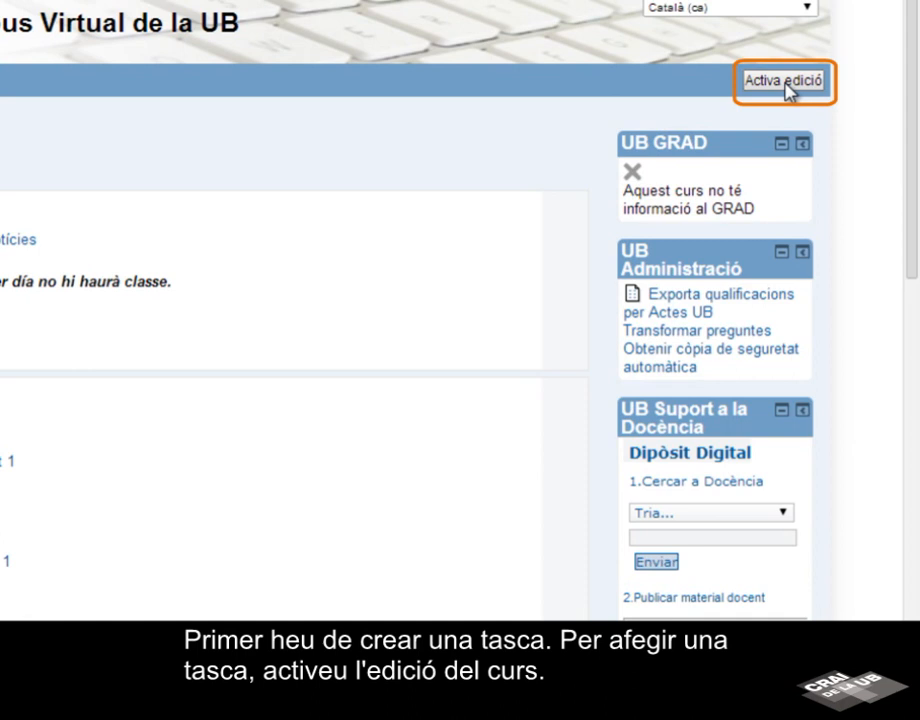
# Step: Turn on course editing and add a Tasca activity to Tema 1
pyautogui.click(785, 88)
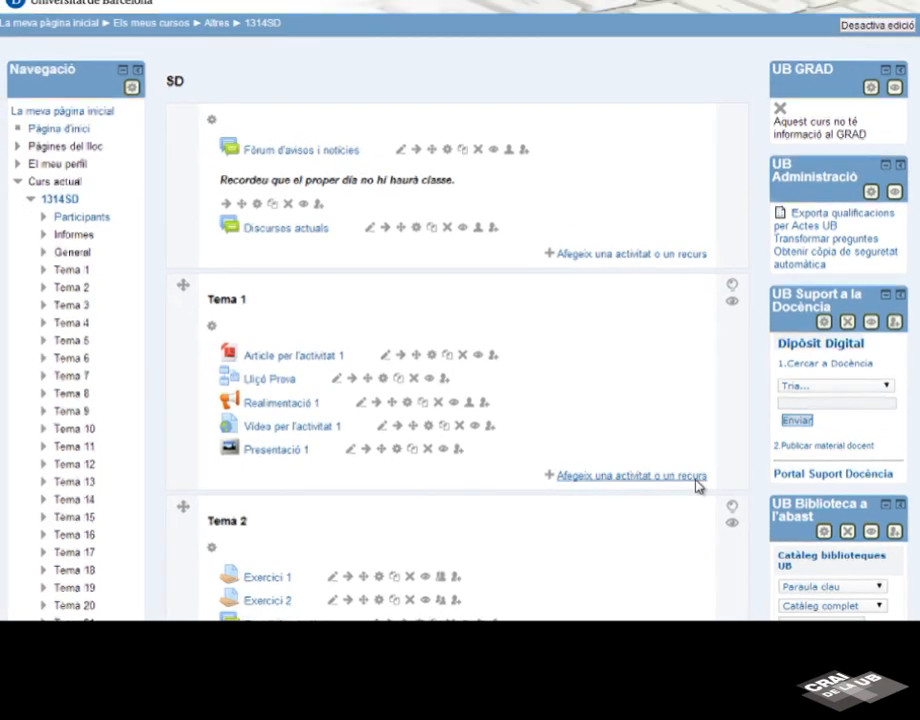
pyautogui.click(686, 462)
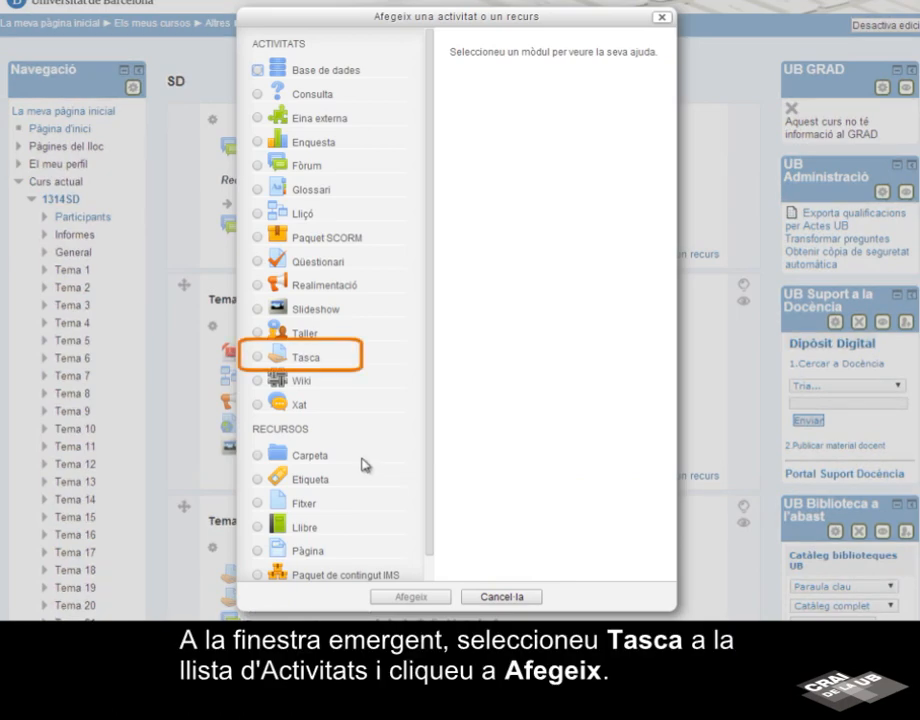
pyautogui.click(259, 357)
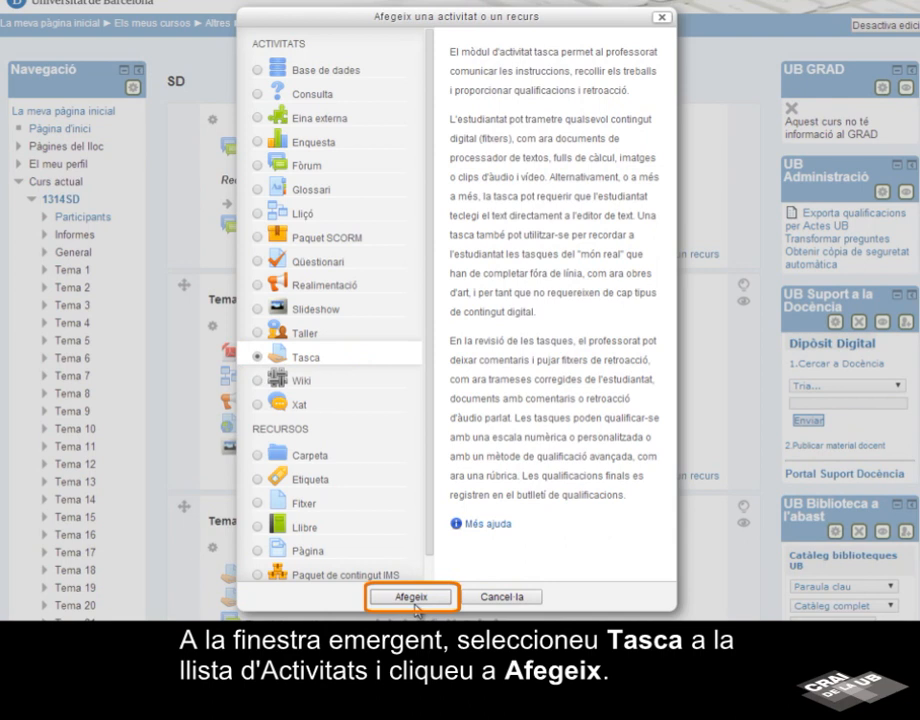
pyautogui.click(413, 600)
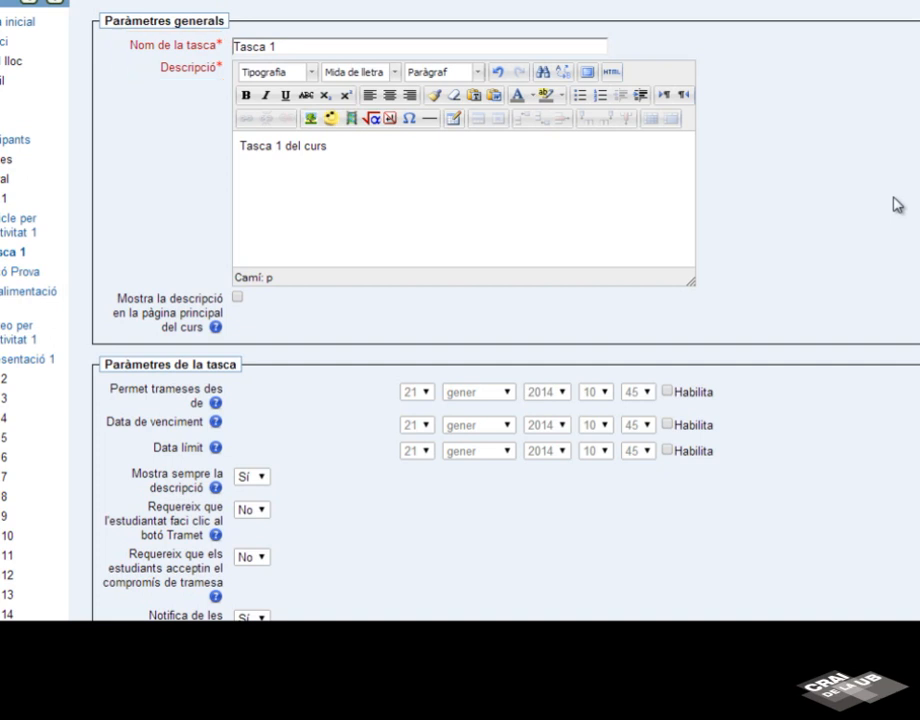
# Step: Set the task's grading method to Guia de qualificació
pyautogui.scroll(-3, 880, 200)
pyautogui.scroll(-5, 869, 248)
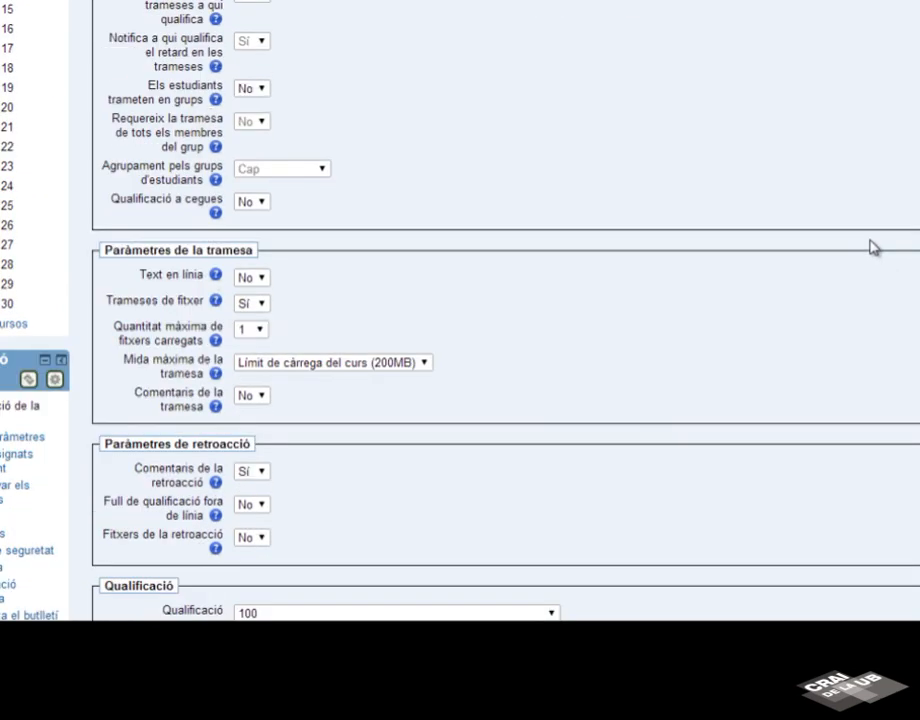
pyautogui.scroll(-1, 873, 249)
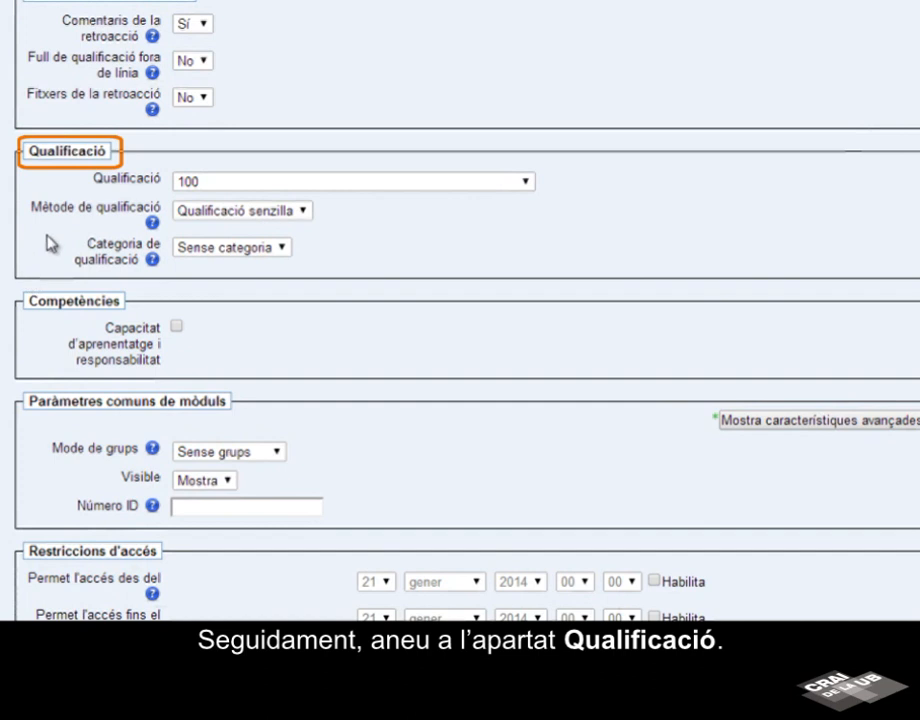
pyautogui.click(305, 211)
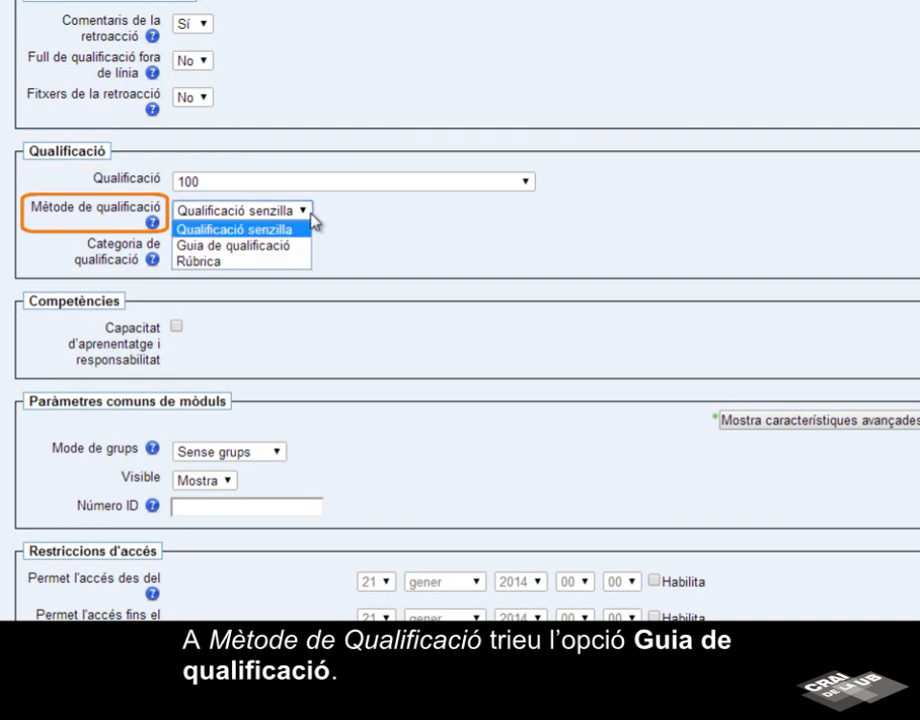
pyautogui.click(298, 245)
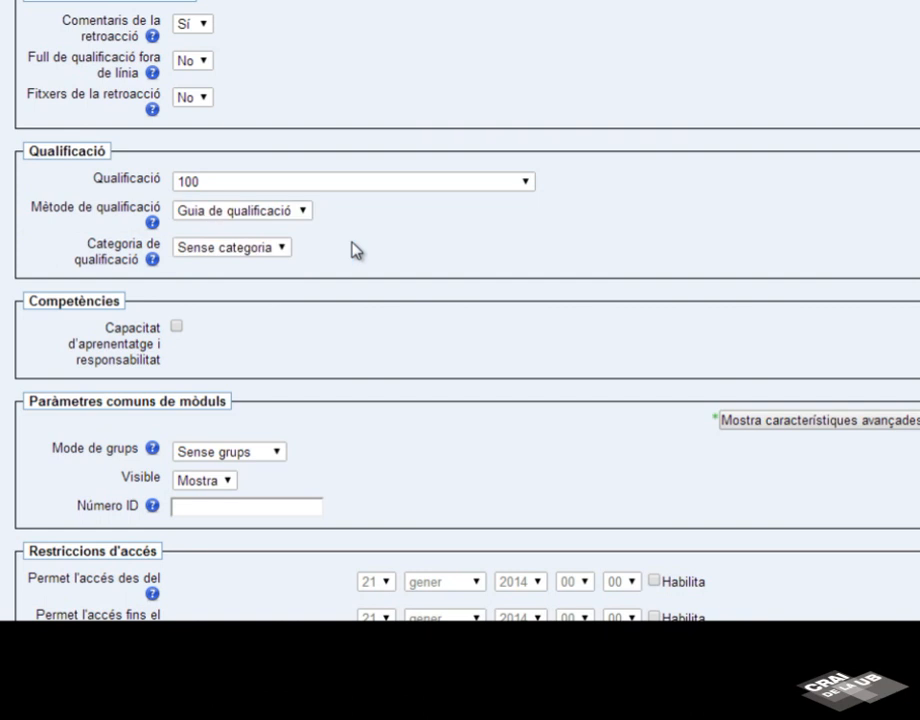
# Step: Name the grading guide "Plantilla 1" and describe it as "Plantilla 1 per la qualificació guiada"
pyautogui.scroll(-5, 352, 250)
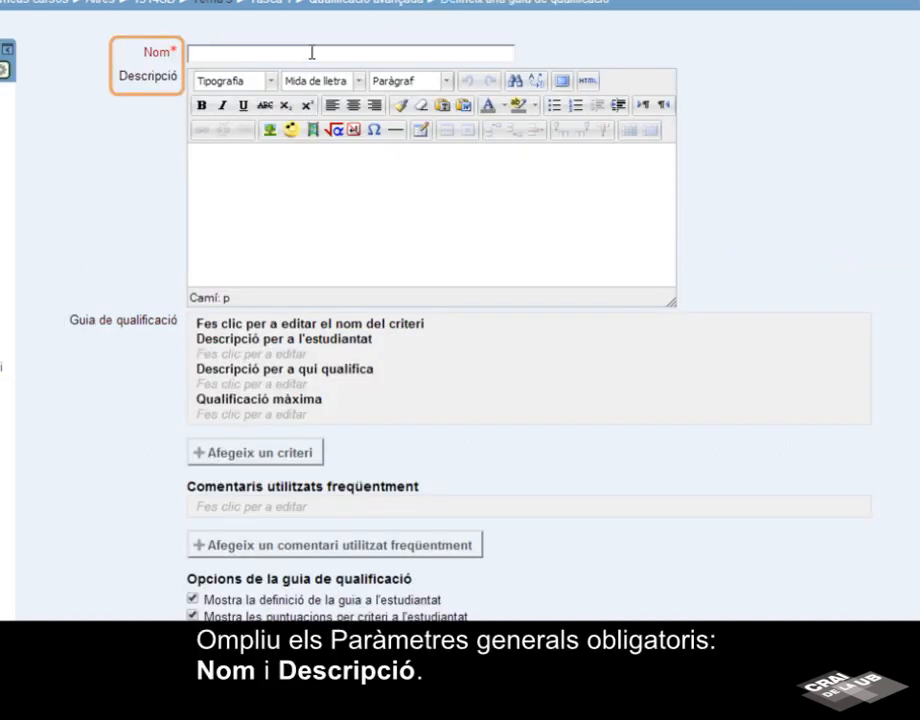
pyautogui.write('Plantilla 1')
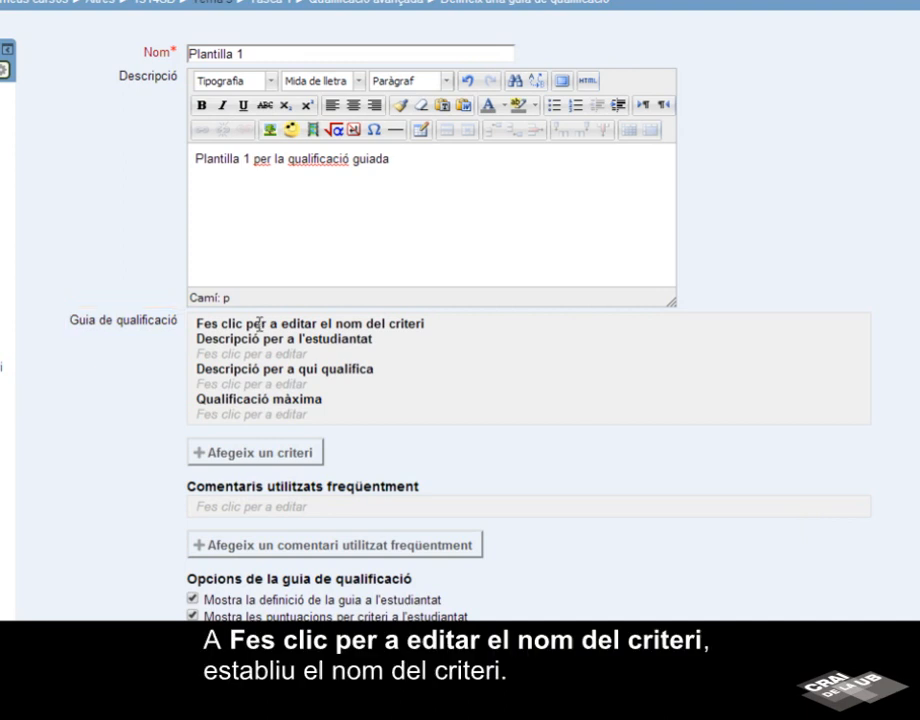
# Step: Define criterion "S'ajusta a la temàtica de la tasca": student description "Temàtica de la tasca", grader description "L'alumne s'ajusta a la temàtica adequada", maximum 10
pyautogui.click(419, 324)
pyautogui.write("S'ajusta a la temàtica de la tasca")
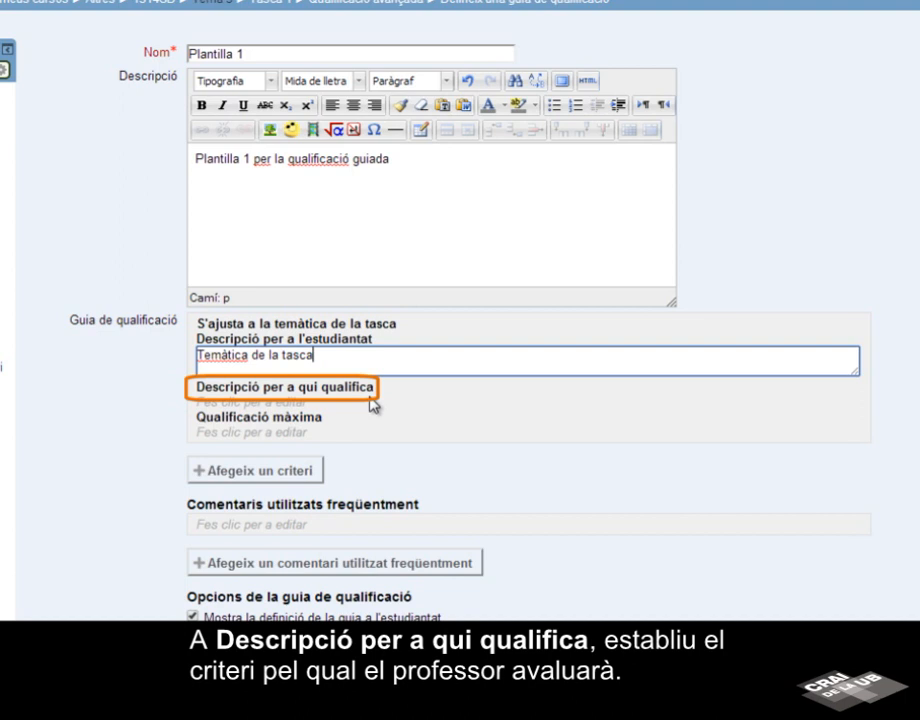
pyautogui.click(374, 402)
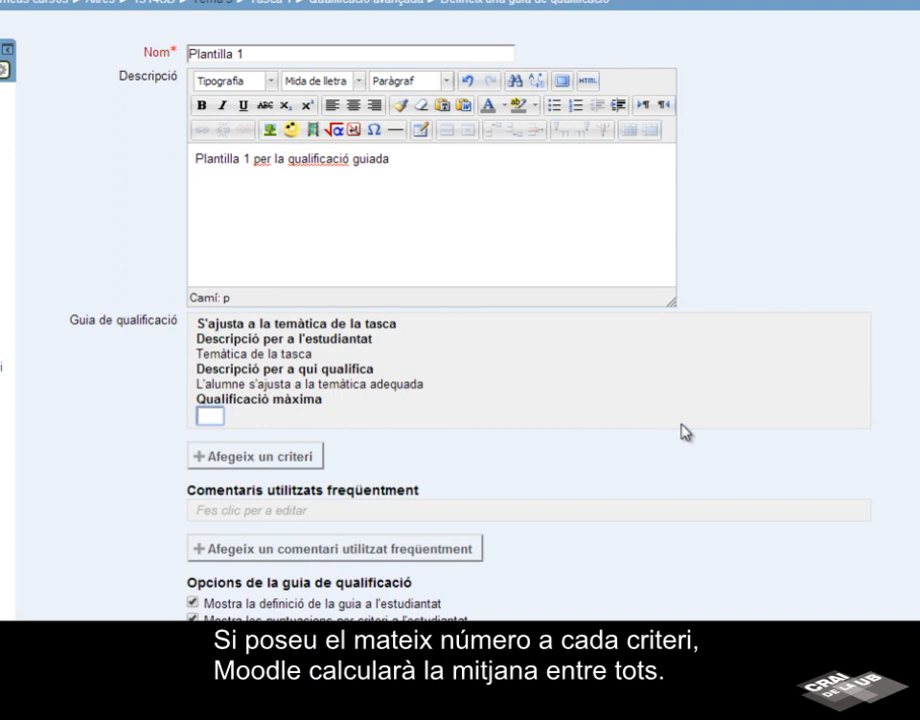
pyautogui.write('10')
pyautogui.click(688, 449)
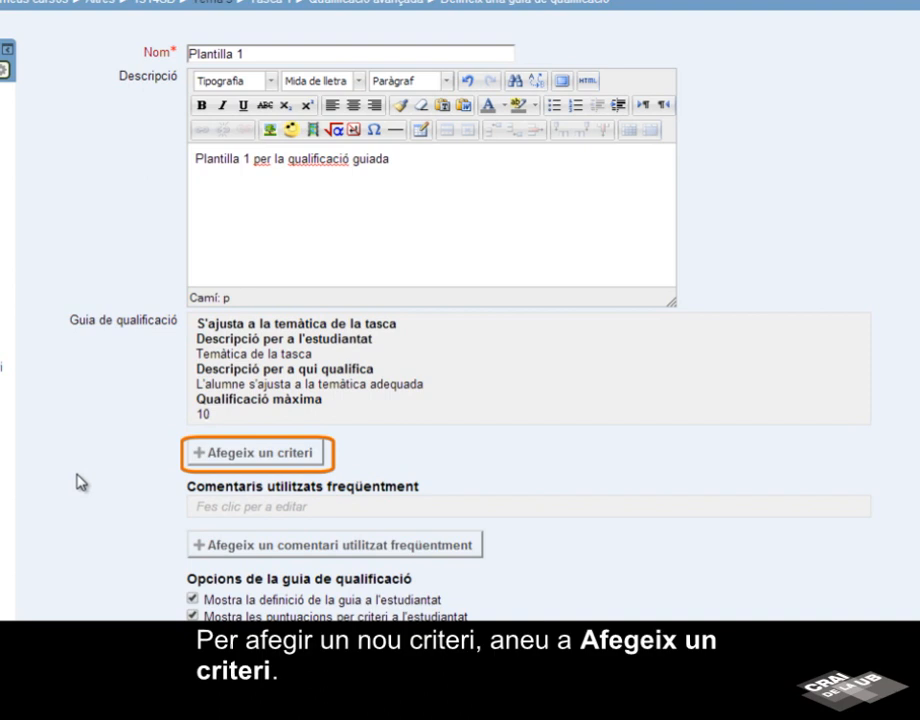
# Step: Add a second criterion "Redacció" with student description "Redacció", grader description "L'alumne utilitza una bona redacció" and maximum grade 10
pyautogui.click(218, 458)
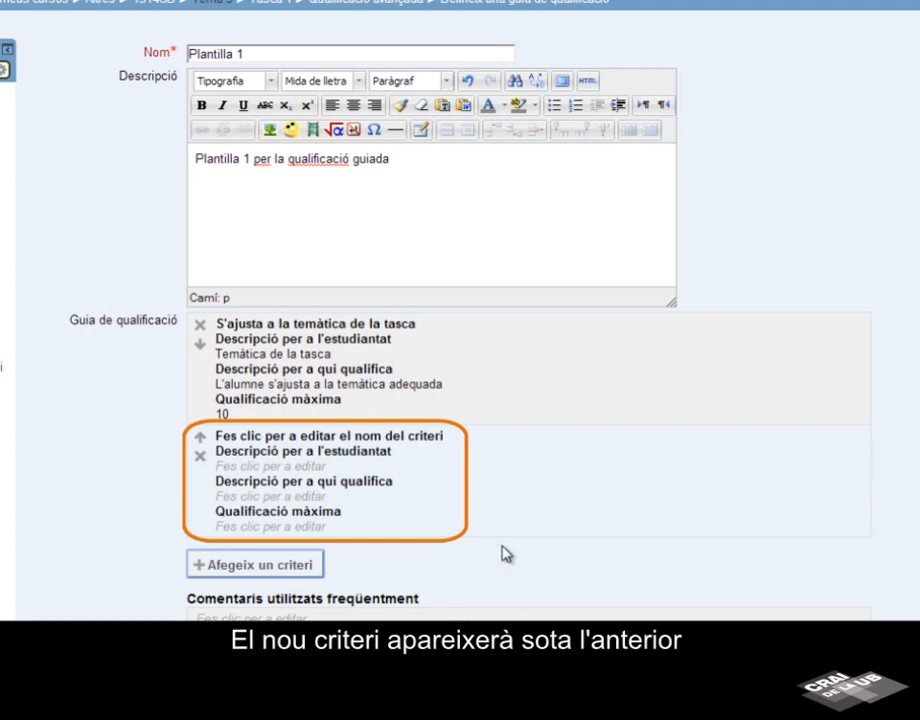
pyautogui.click(447, 436)
pyautogui.write('Redacció')
pyautogui.press('Return')
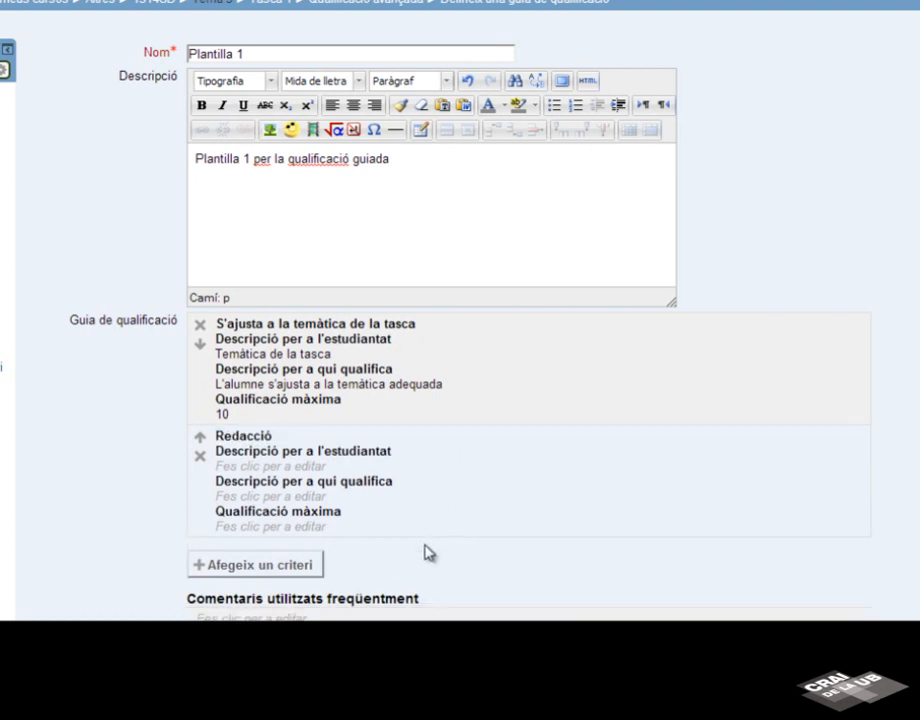
pyautogui.click(420, 467)
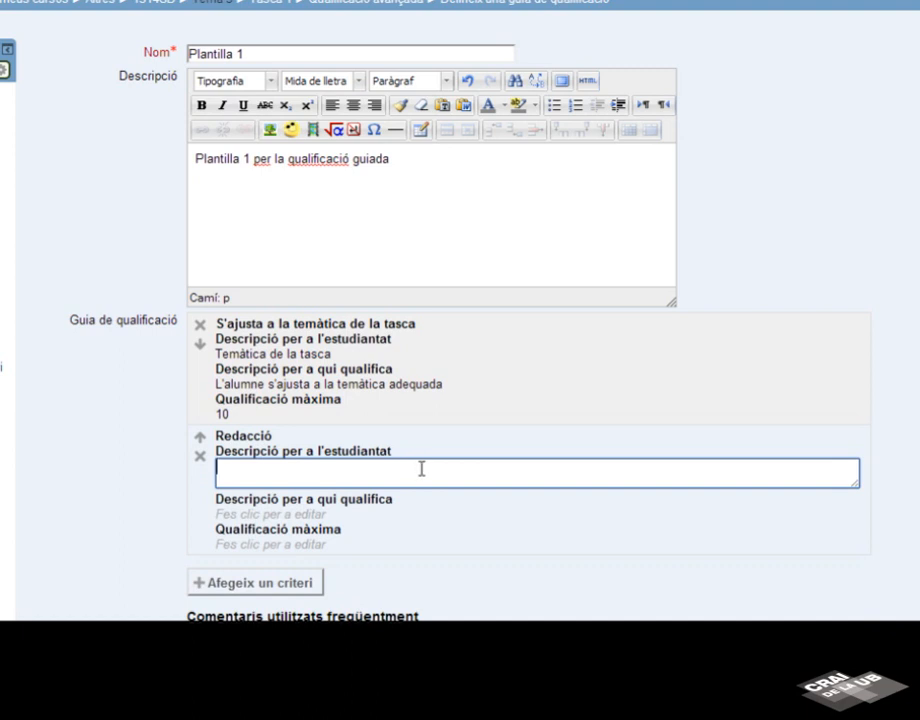
pyautogui.write('Redacció')
pyautogui.click(359, 512)
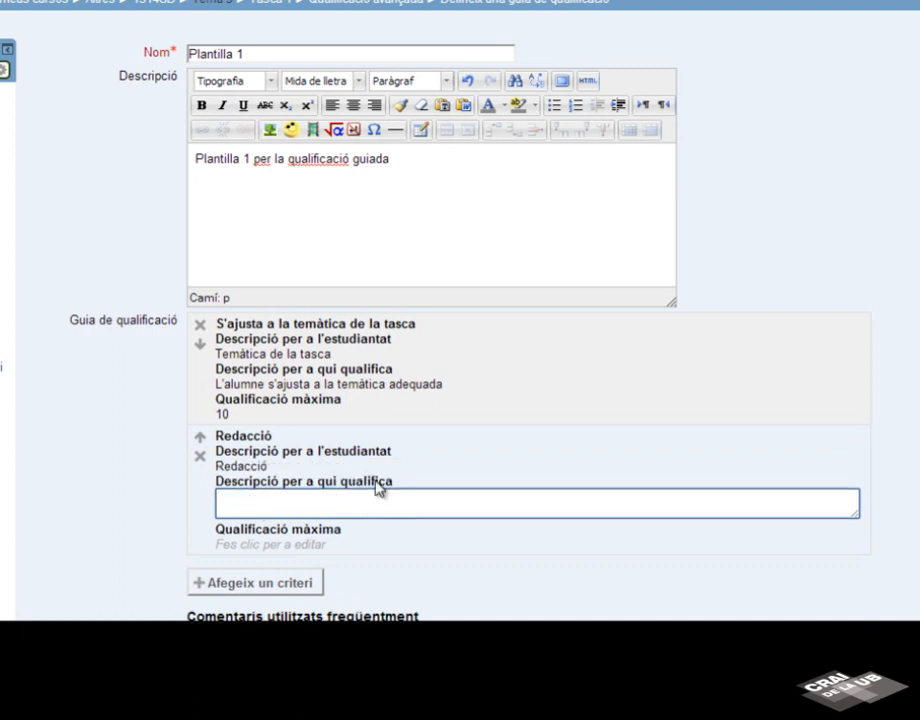
pyautogui.write('E')
pyautogui.click(343, 537)
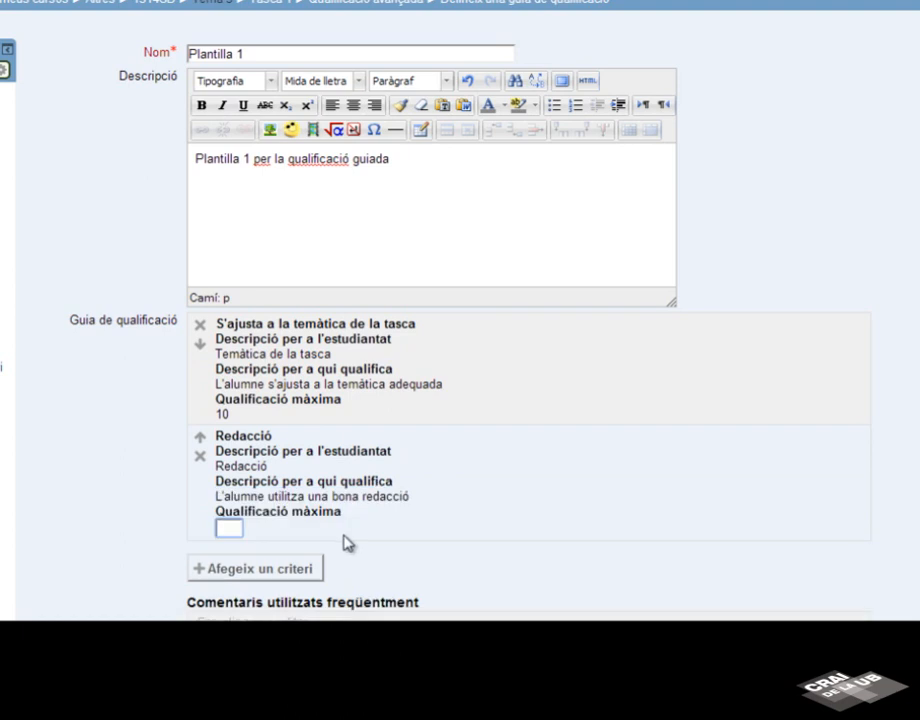
pyautogui.click(530, 571)
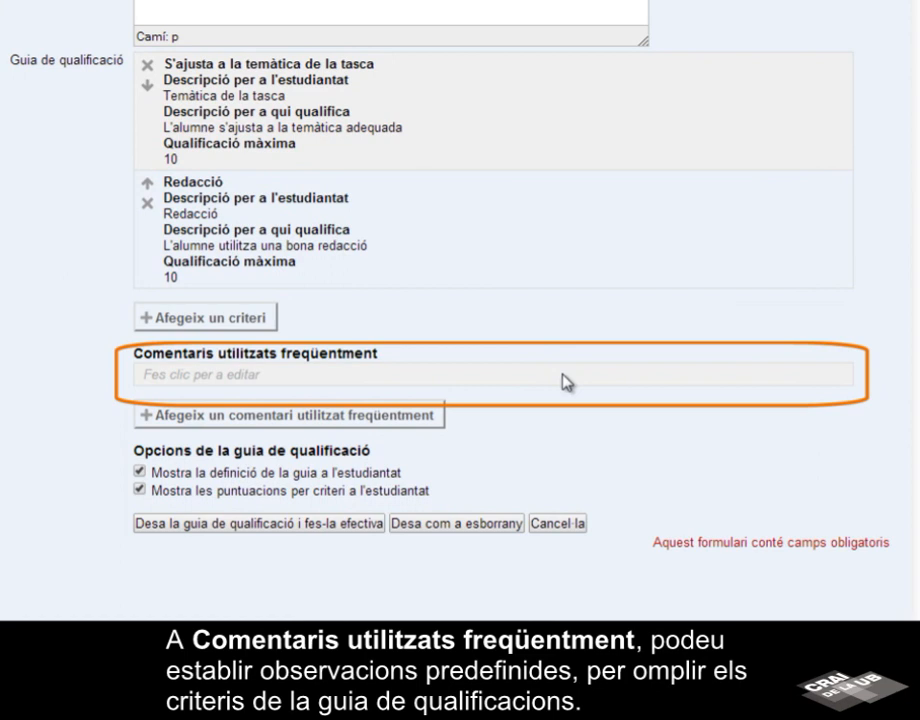
# Step: Enter "Us heu desviat de la temàtica adequada" as the first frequently used comment of the grading guide
pyautogui.click(565, 375)
pyautogui.write('Us ')
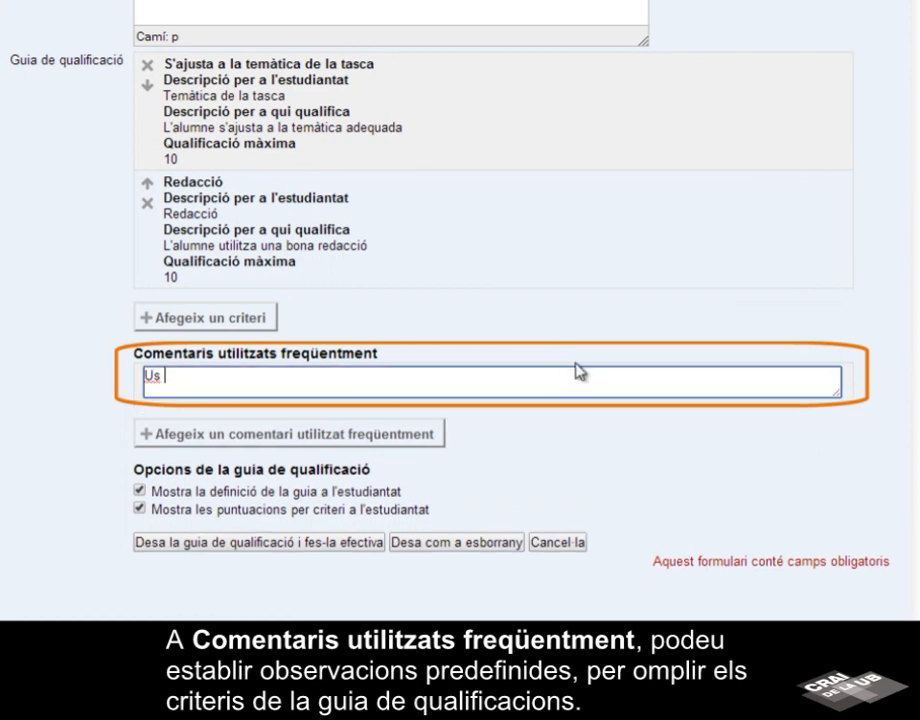
pyautogui.write('heu desviat ')
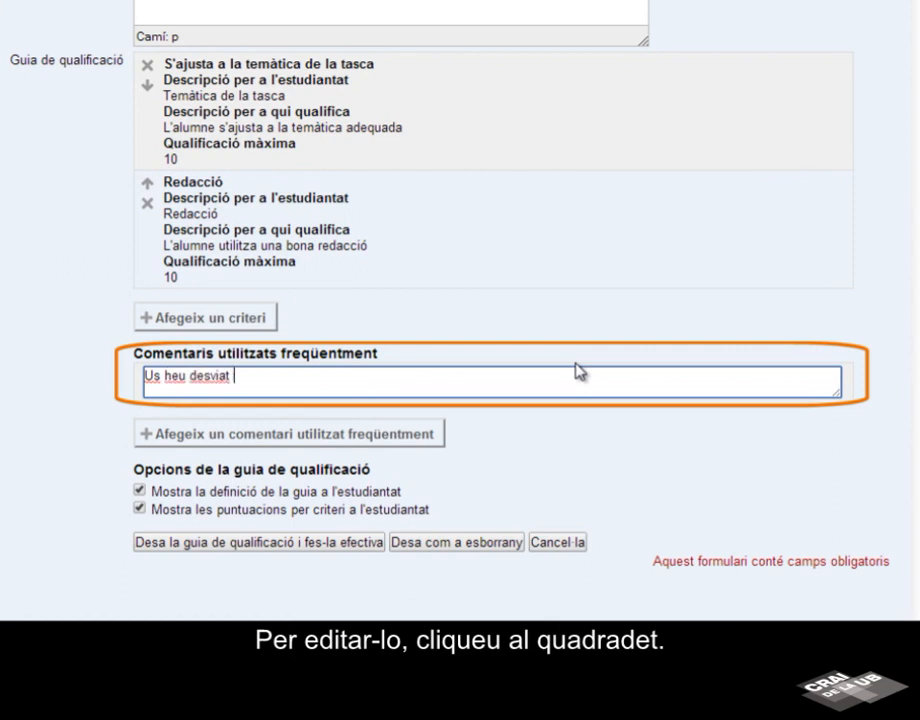
pyautogui.write('de la ')
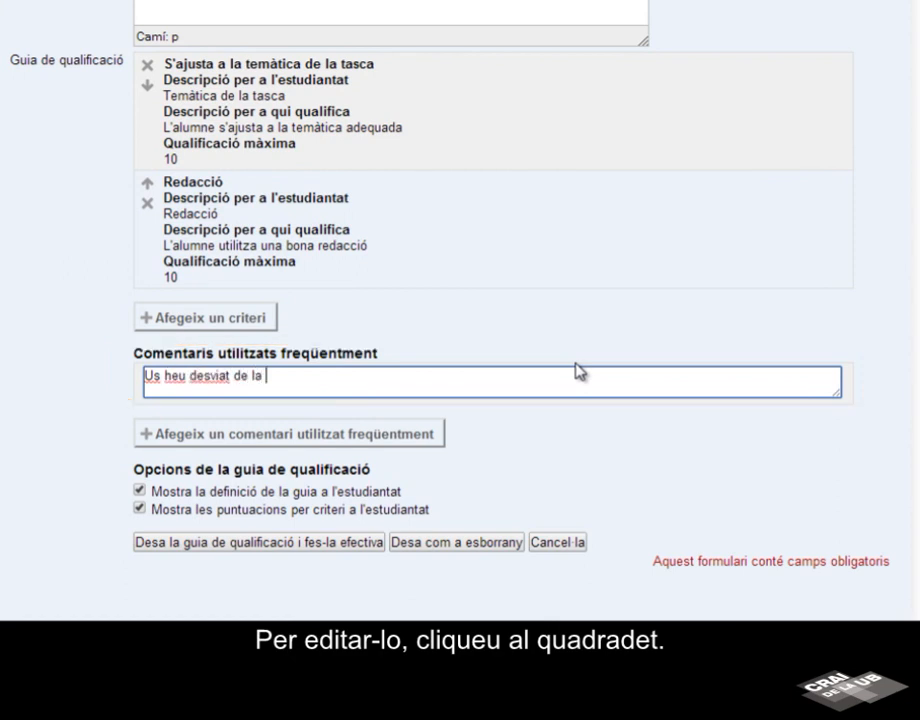
pyautogui.write('temàtica adequada')
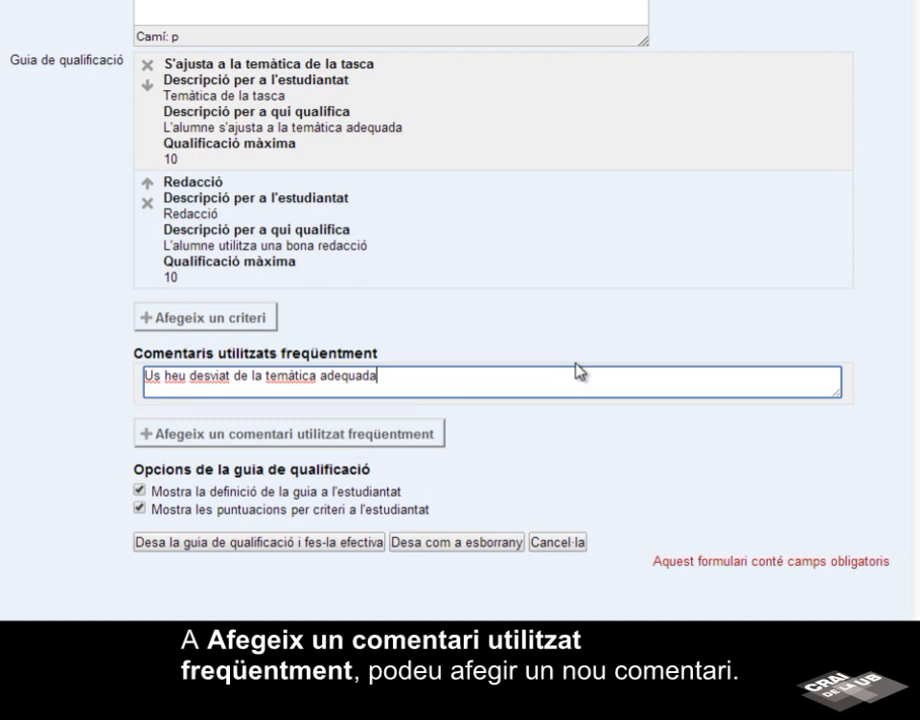
# Step: Add a second frequently used comment reading "La redacció està desorganitzada"
pyautogui.scroll(1, 601, 372)
pyautogui.scroll(-1, 601, 372)
pyautogui.click(403, 425)
pyautogui.click(403, 425)
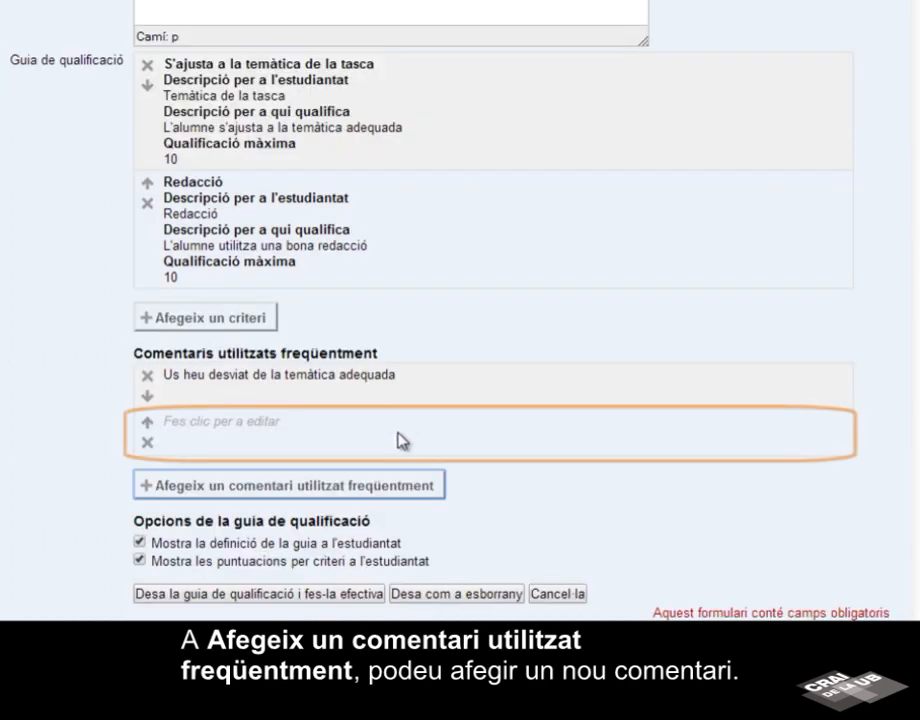
pyautogui.click(281, 428)
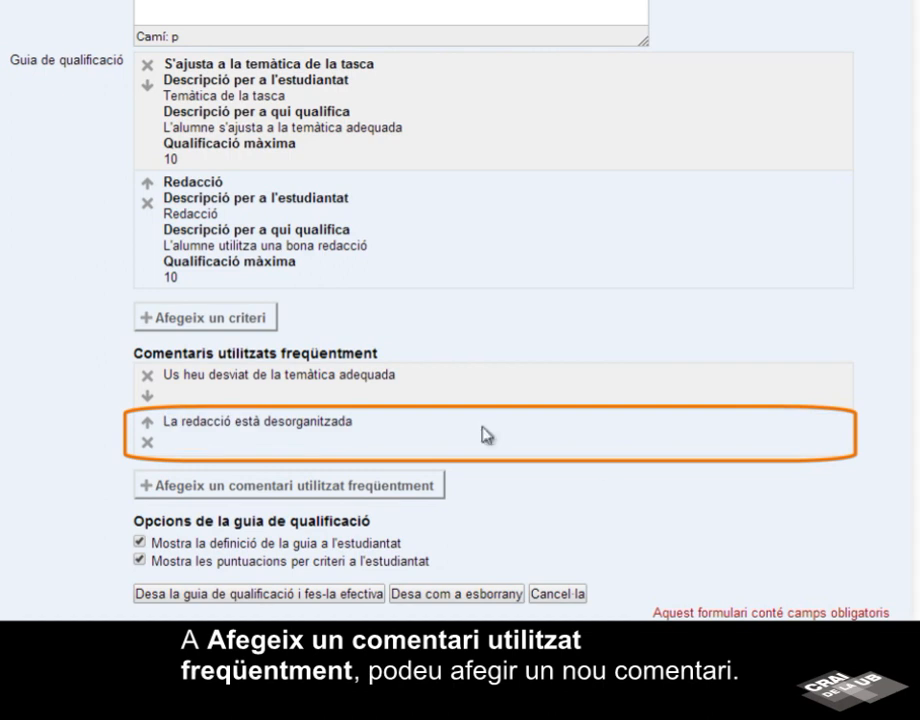
pyautogui.click(481, 424)
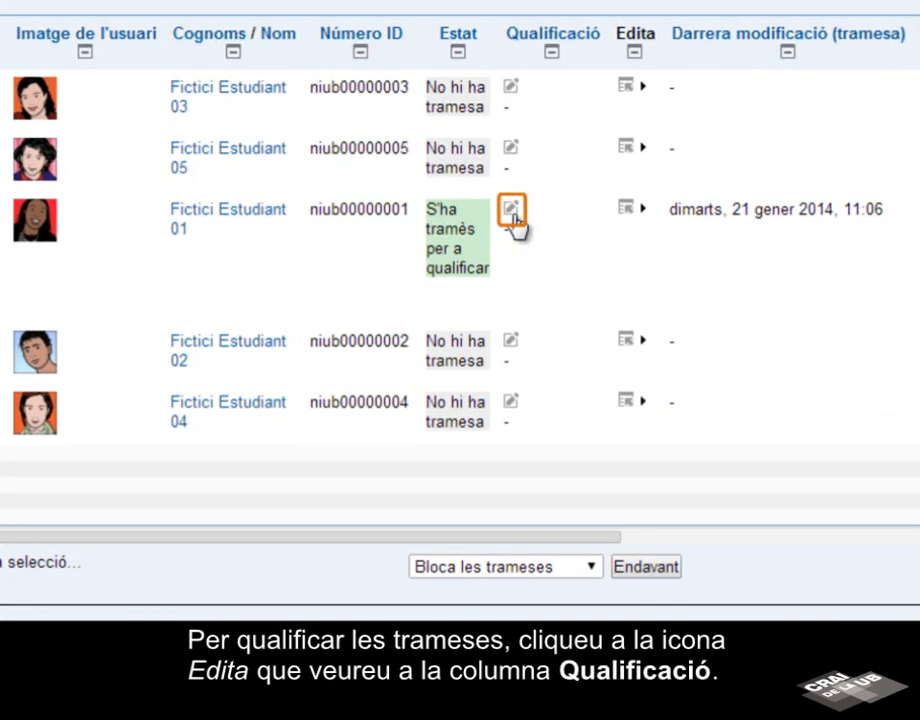
# Step: Open the submitted task for grading and give the topic criterion the predefined comment "Us heu desviat de la temàtica adequada" and score 6
pyautogui.click(511, 212)
pyautogui.scroll(-1, 78, 378)
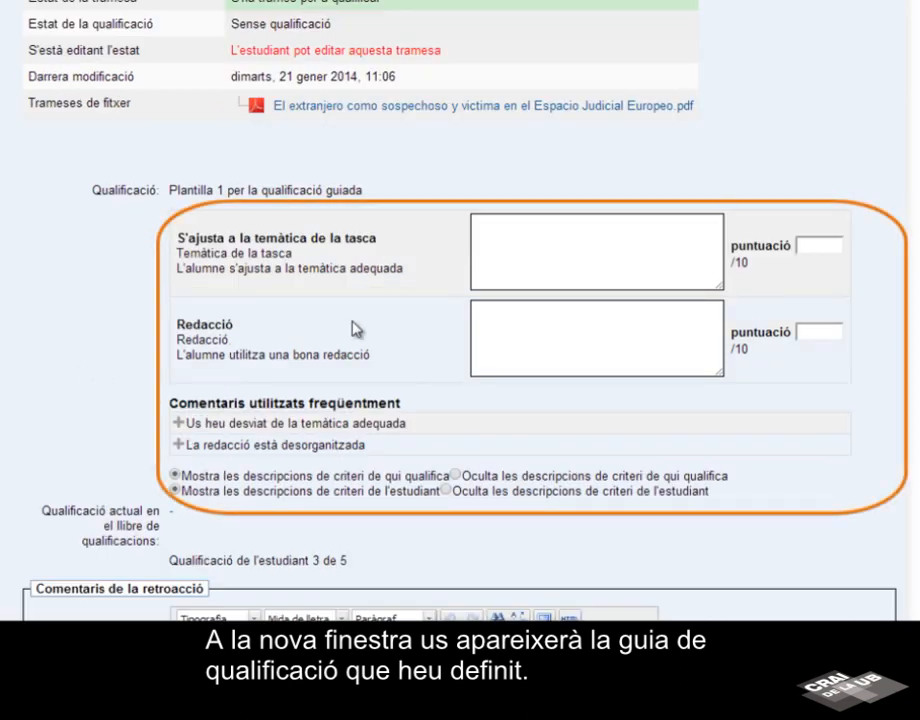
pyautogui.click(483, 245)
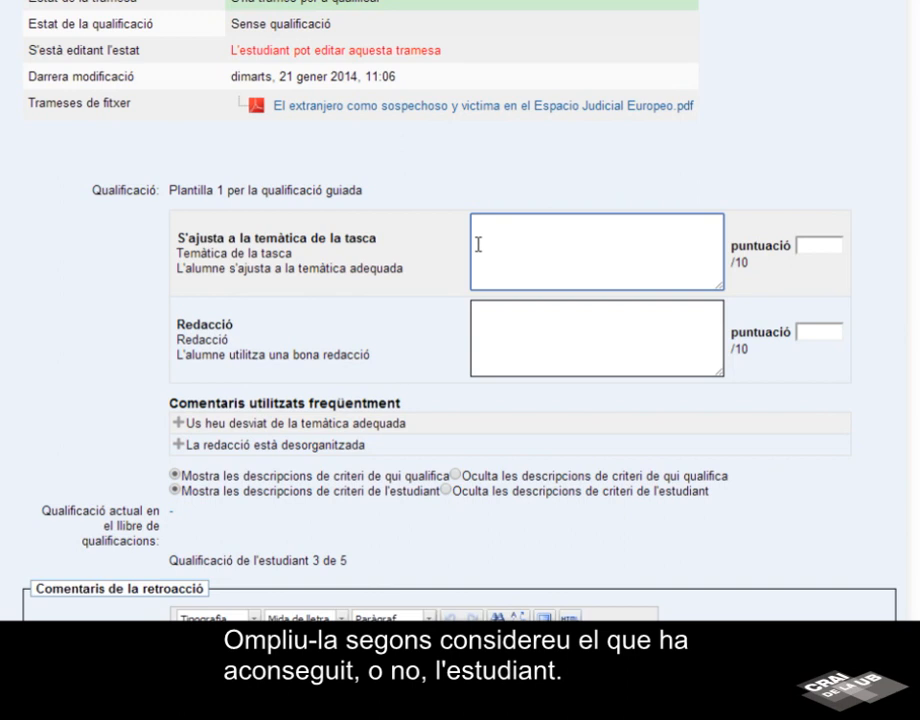
pyautogui.click(180, 425)
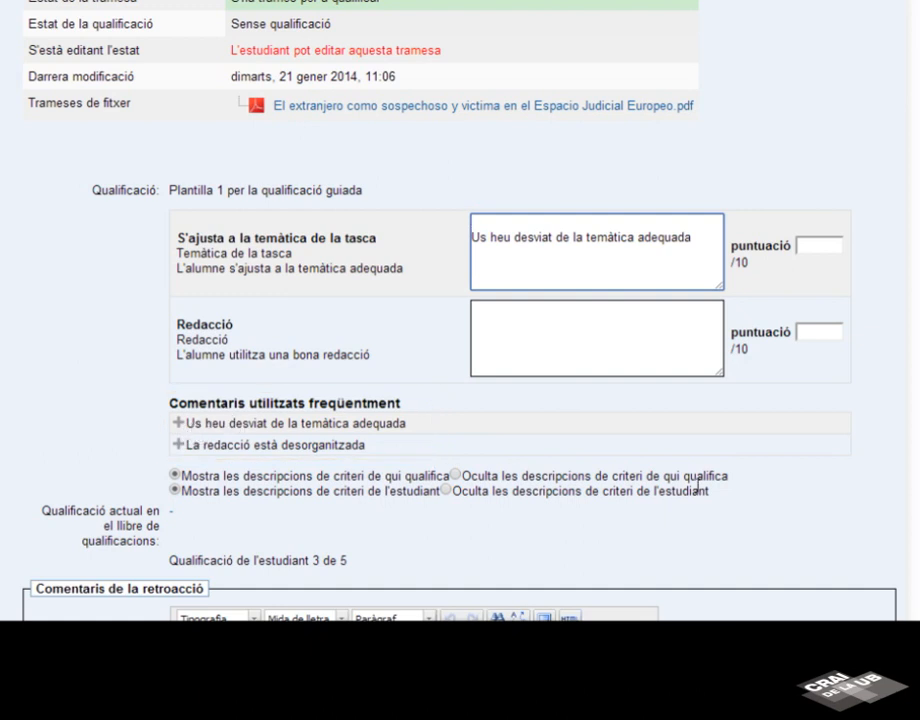
pyautogui.click(830, 248)
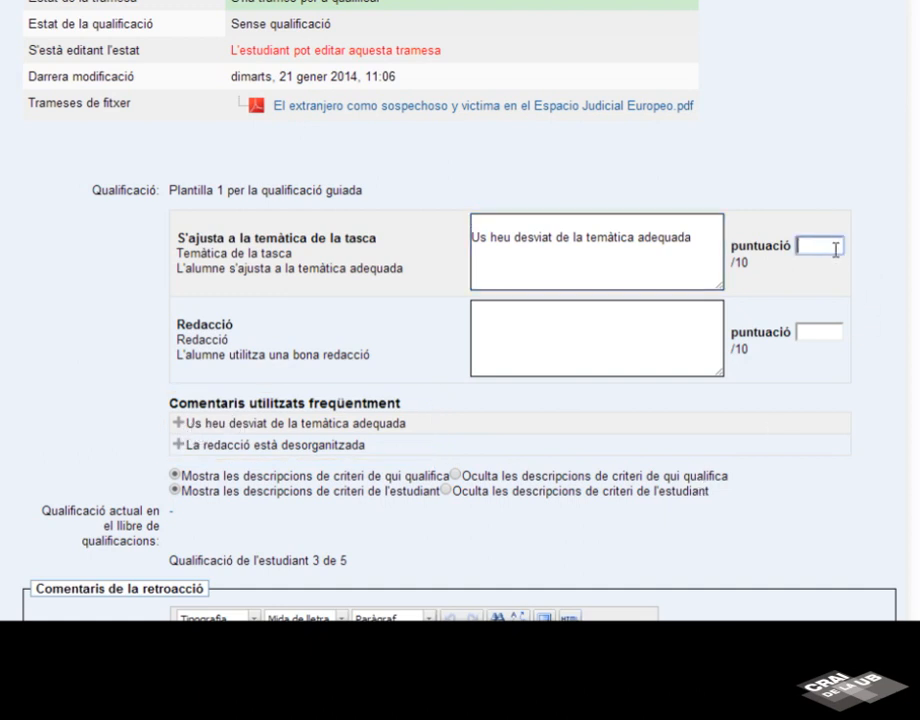
pyautogui.write('6')
# Step: Comment the Redacció criterion with "Molt Bona redacció" and give it a score of 10
pyautogui.click(621, 366)
pyautogui.write('Mo')
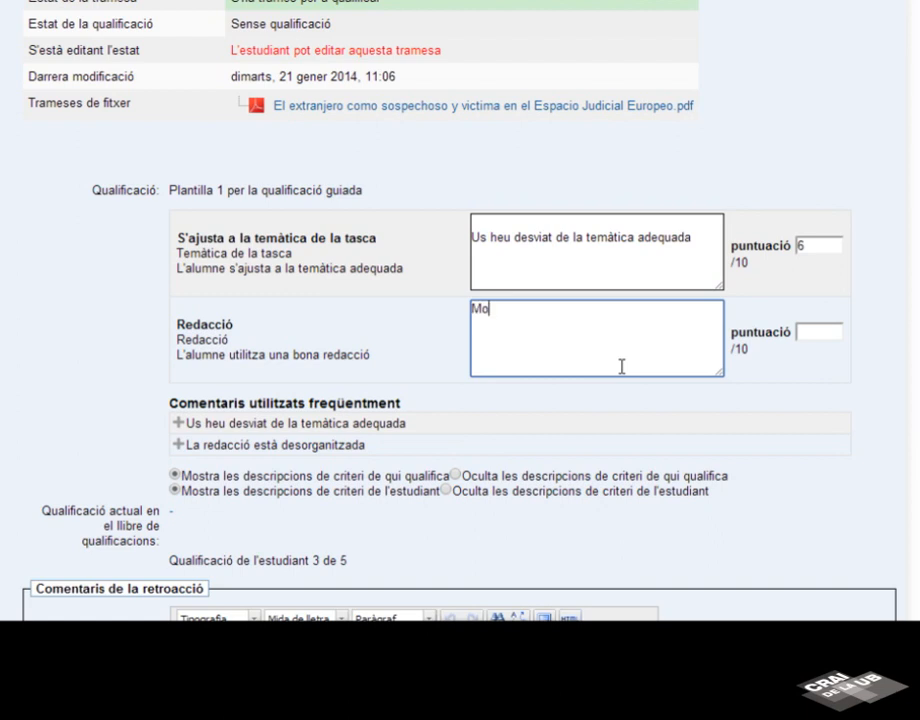
pyautogui.write('lt Bona redacció')
pyautogui.click(816, 331)
pyautogui.write('10')
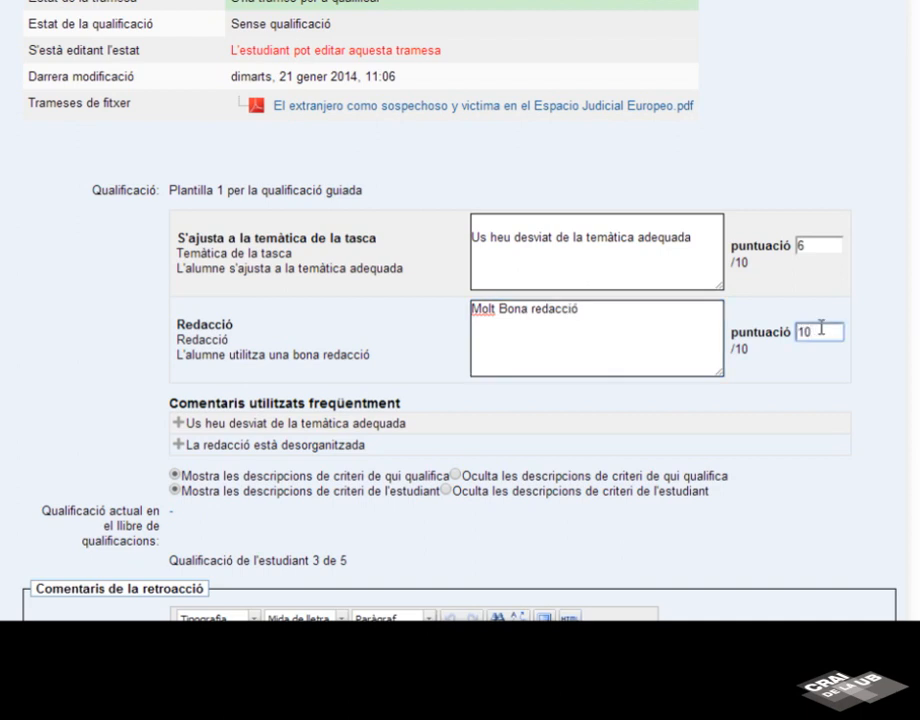
# Step: Enter "Bona Tasca" as the feedback comment and save the submission's grading
pyautogui.click(914, 345)
pyautogui.scroll(-5, 460, 400)
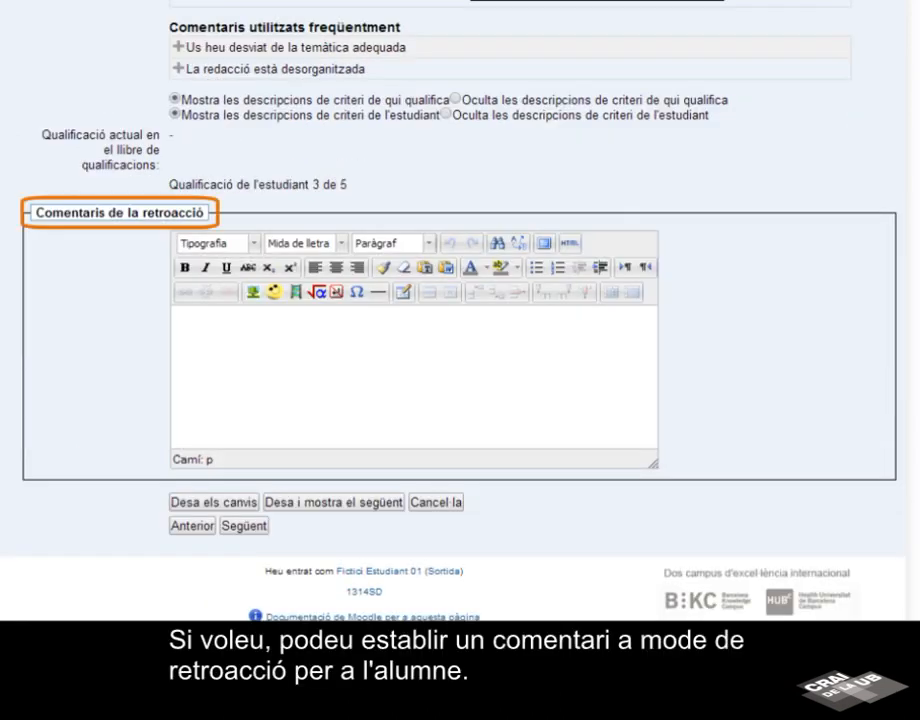
pyautogui.write('Bona Tasca')
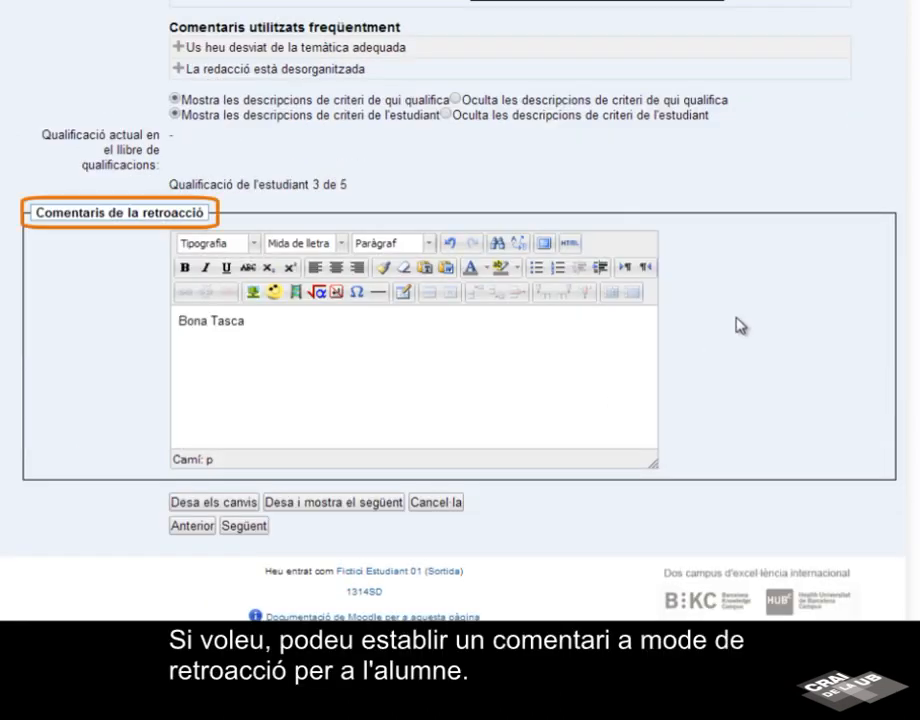
pyautogui.click(175, 509)
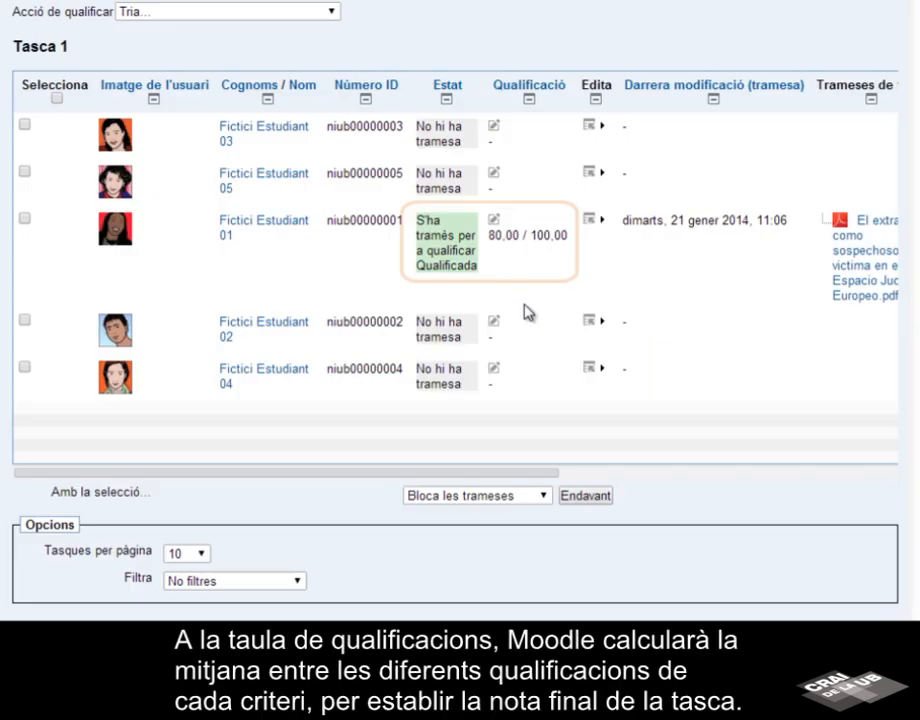